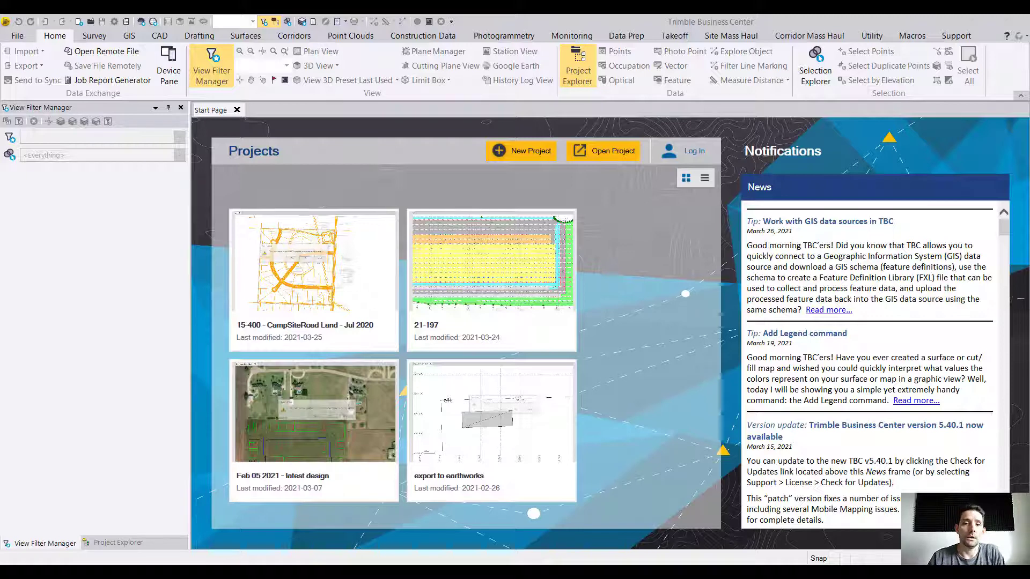
# Create a new blank Trimble Business Center project from the Start Page
pyautogui.click(79, 22)
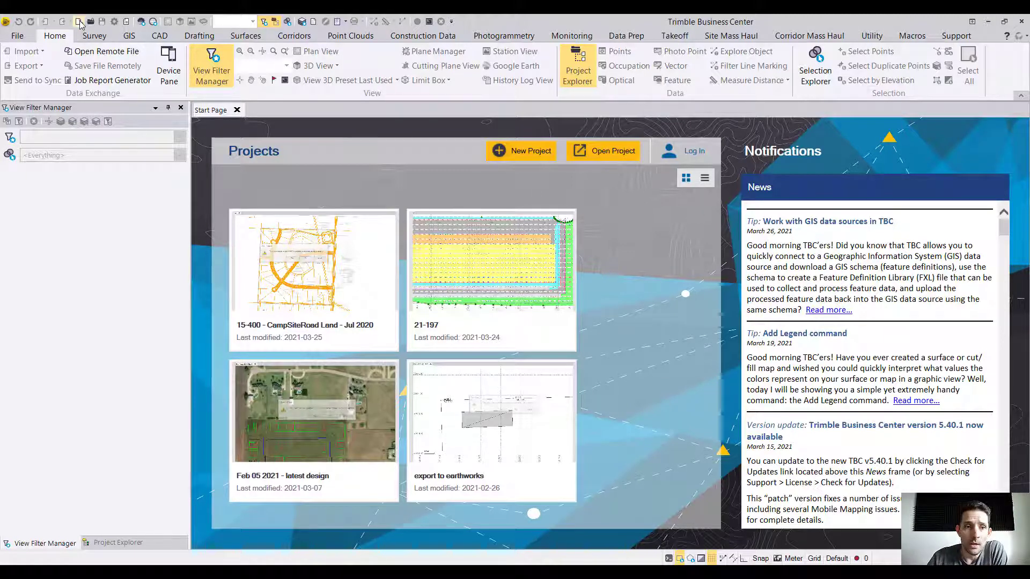
# Rearrange the windows and drop C19-038-BASE-LINEWORK.dwg onto the plan view to import it
pyautogui.doubleClick(513, 20)
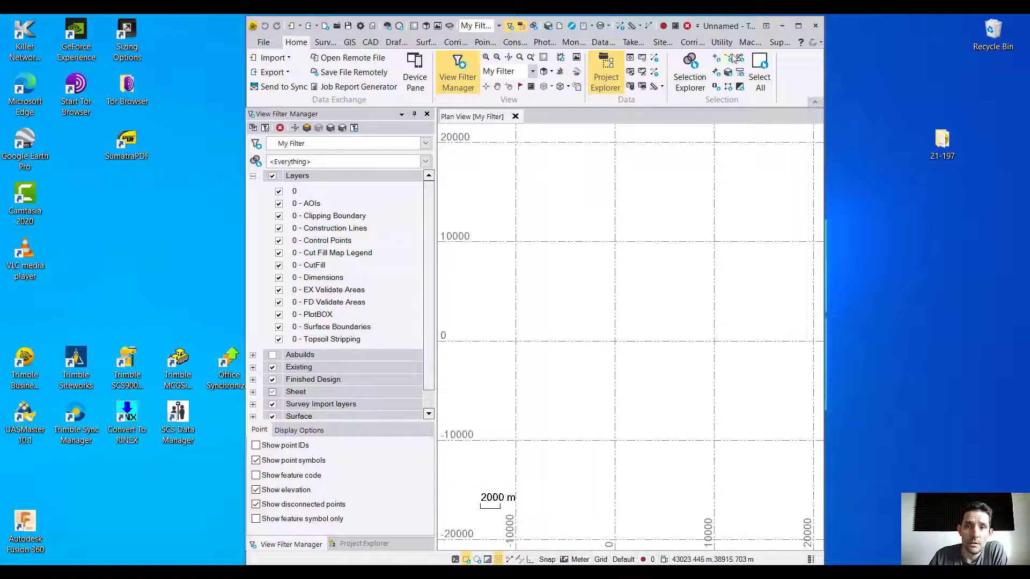
pyautogui.moveTo(731, 26)
pyautogui.mouseDown()
pyautogui.moveTo(869, 38)
pyautogui.moveTo(849, 140)
pyautogui.mouseUp()
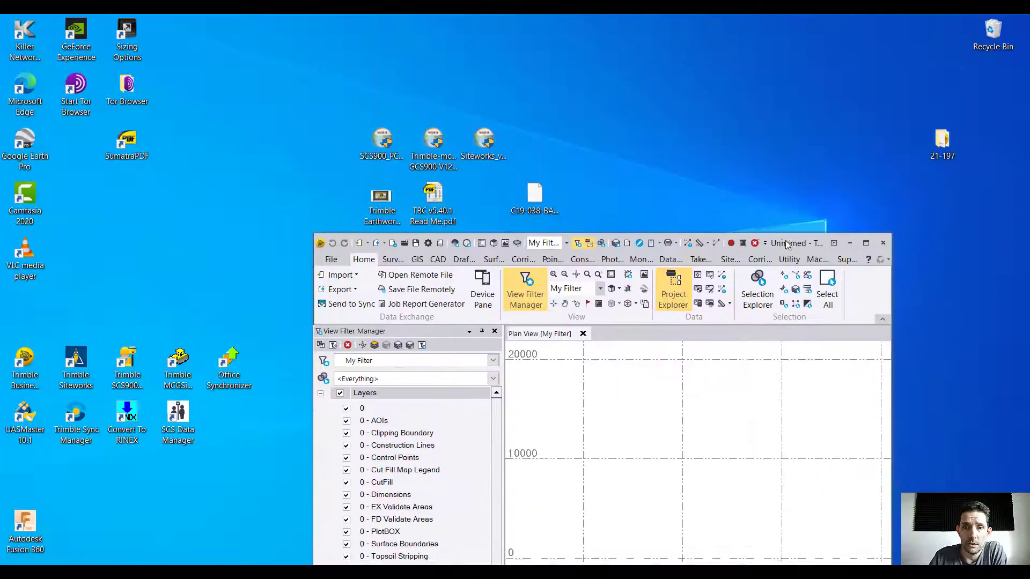
pyautogui.moveTo(800, 212); pyautogui.dragTo(740, 304)
pyautogui.moveTo(527, 197); pyautogui.dragTo(938, 202)
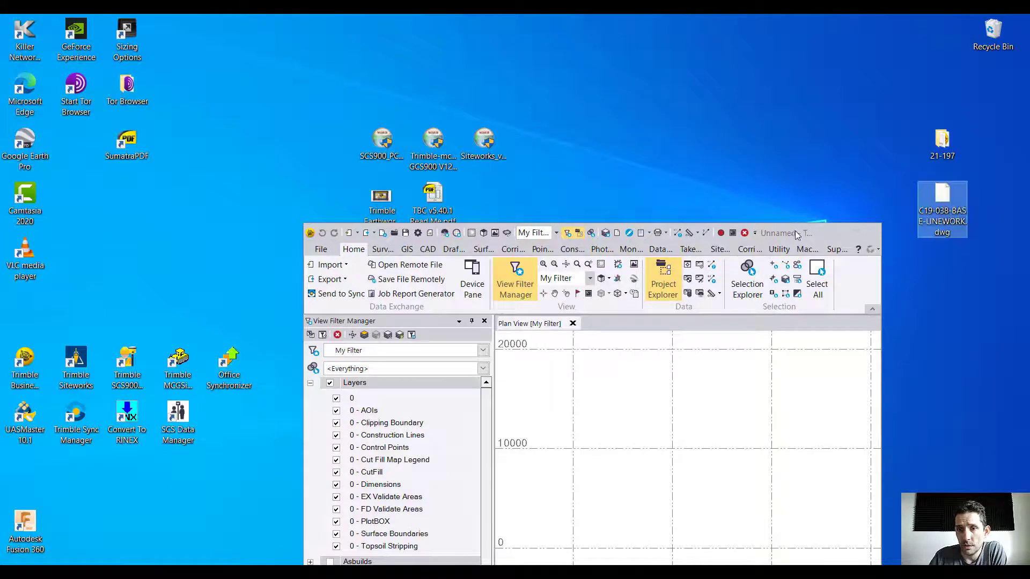
pyautogui.moveTo(796, 233)
pyautogui.mouseDown()
pyautogui.moveTo(643, 30)
pyautogui.moveTo(651, 24)
pyautogui.mouseUp()
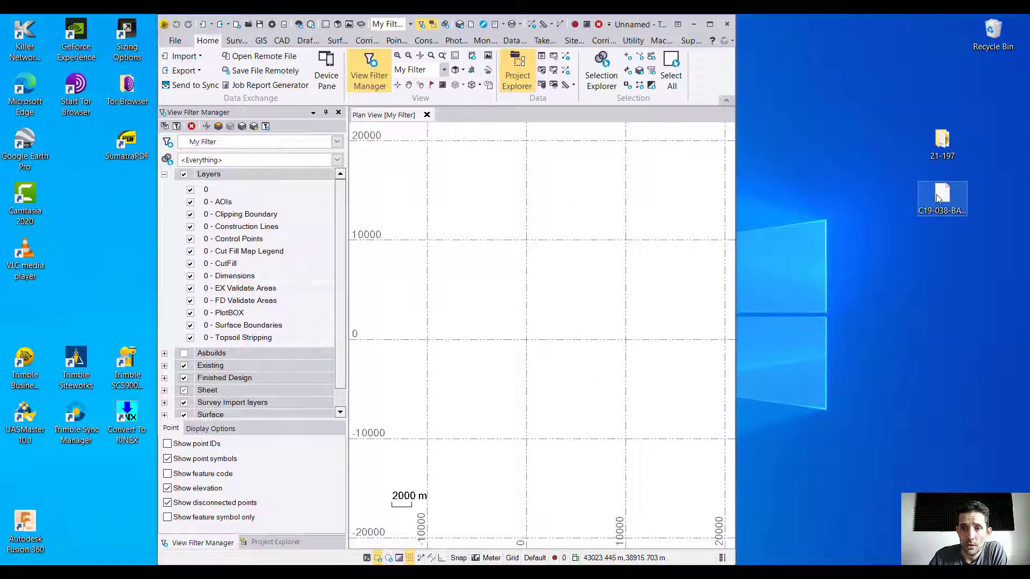
pyautogui.moveTo(937, 197); pyautogui.dragTo(519, 229)
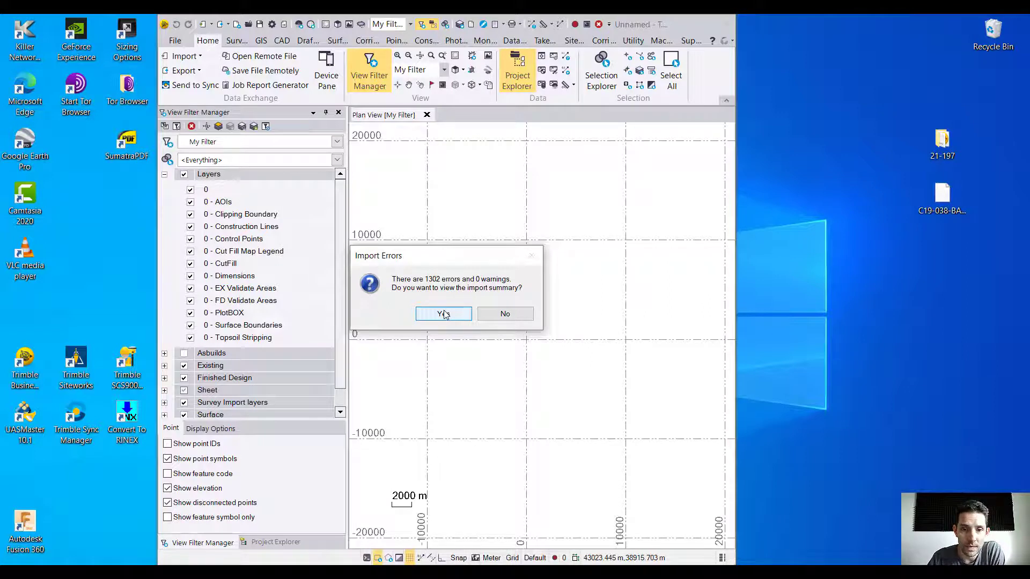
# Open the import error summary, note the 'layer 0 already exists' message, and close the report
pyautogui.click(443, 314)
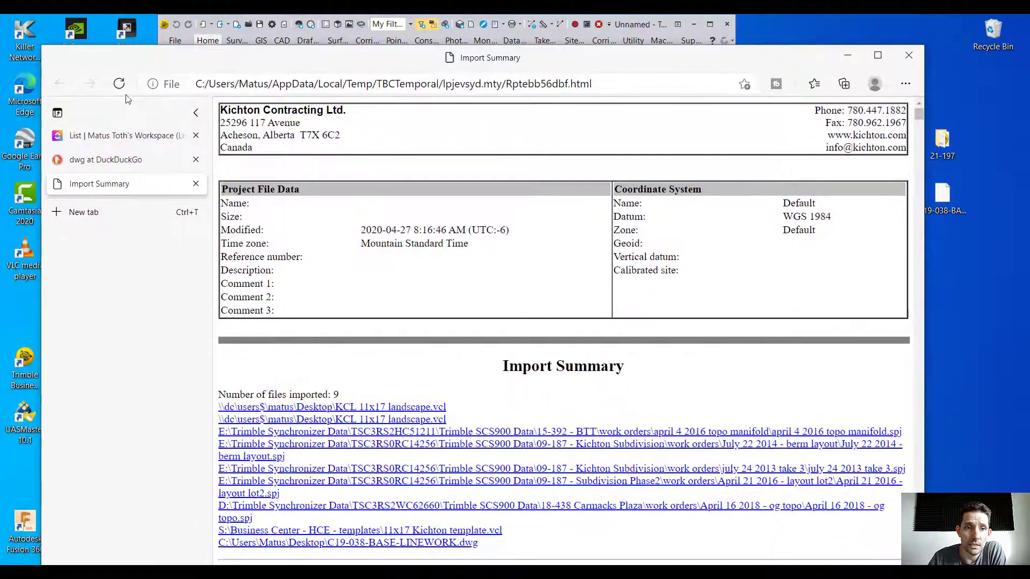
pyautogui.scroll(-1, 515, 219)
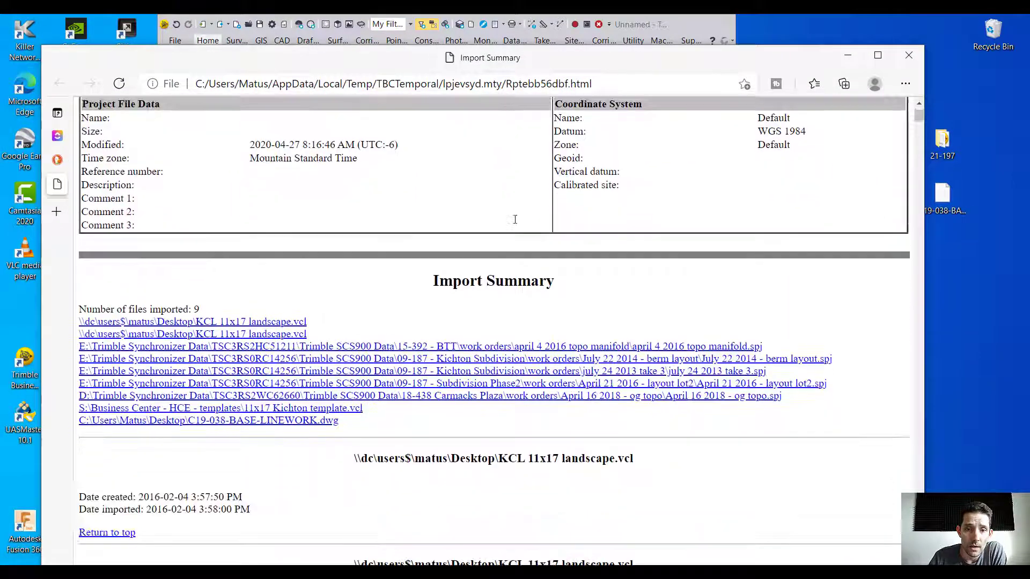
pyautogui.scroll(-4, 515, 219)
pyautogui.scroll(-4, 515, 219)
pyautogui.scroll(-1, 515, 218)
pyautogui.scroll(-2, 171, 186)
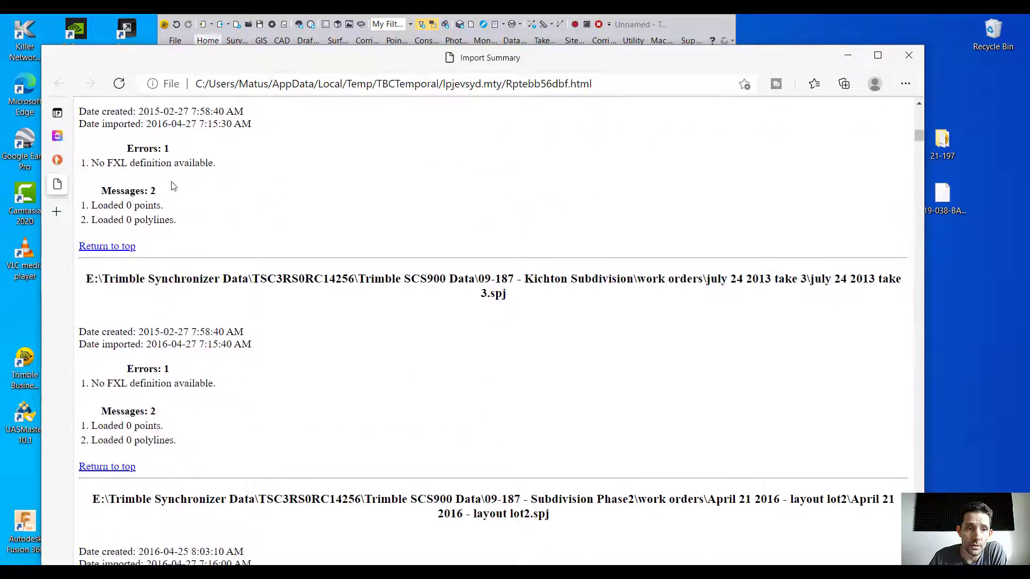
pyautogui.scroll(-4, 145, 217)
pyautogui.scroll(-5, 202, 231)
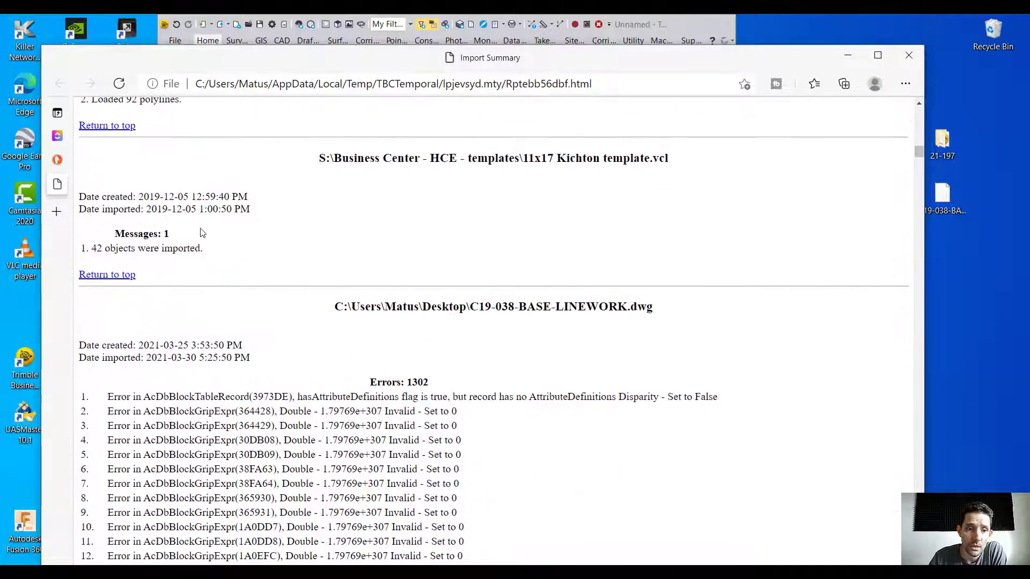
pyautogui.scroll(-3, 204, 232)
pyautogui.scroll(-1, 271, 228)
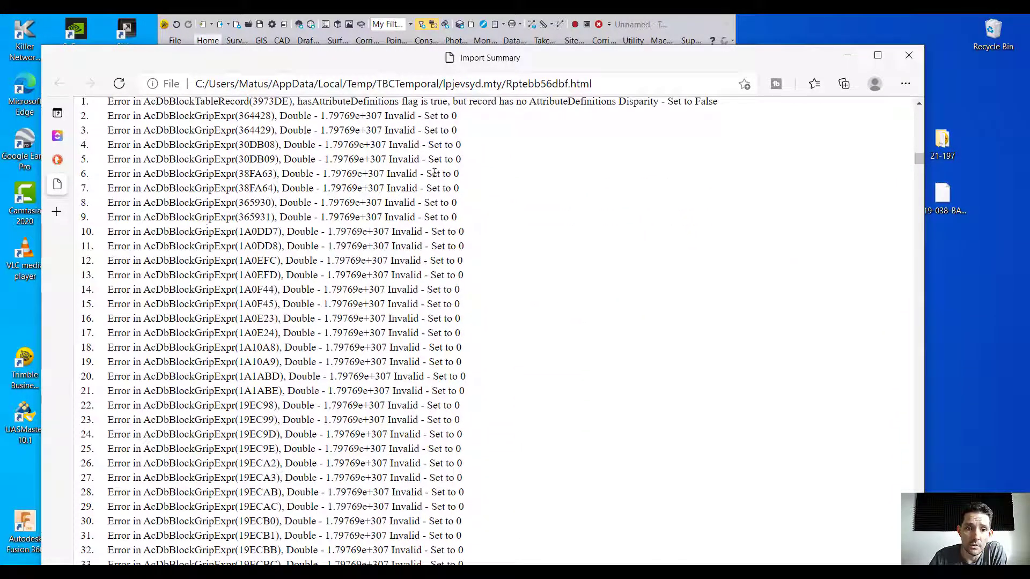
pyautogui.scroll(1, 427, 158)
pyautogui.scroll(2, 427, 242)
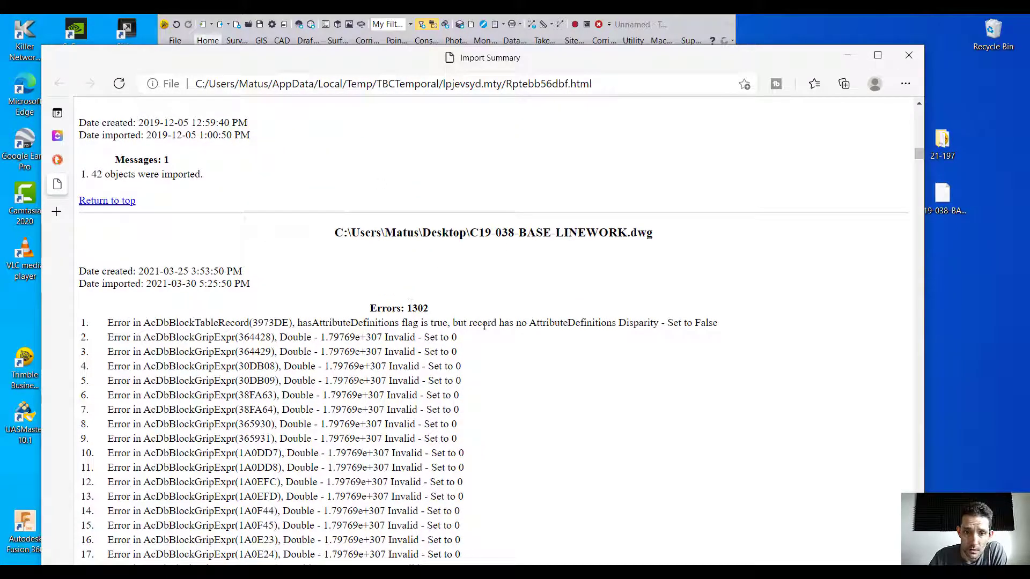
pyautogui.scroll(-5, 434, 322)
pyautogui.scroll(-8, 442, 323)
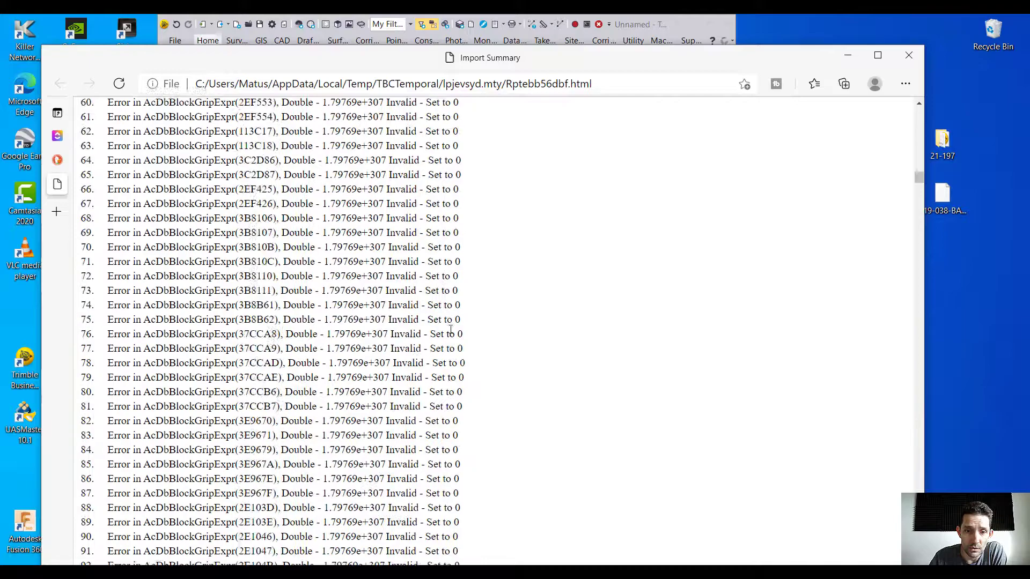
pyautogui.scroll(-10, 458, 326)
pyautogui.scroll(-10, 457, 325)
pyautogui.scroll(-7, 470, 329)
pyautogui.scroll(-6, 471, 329)
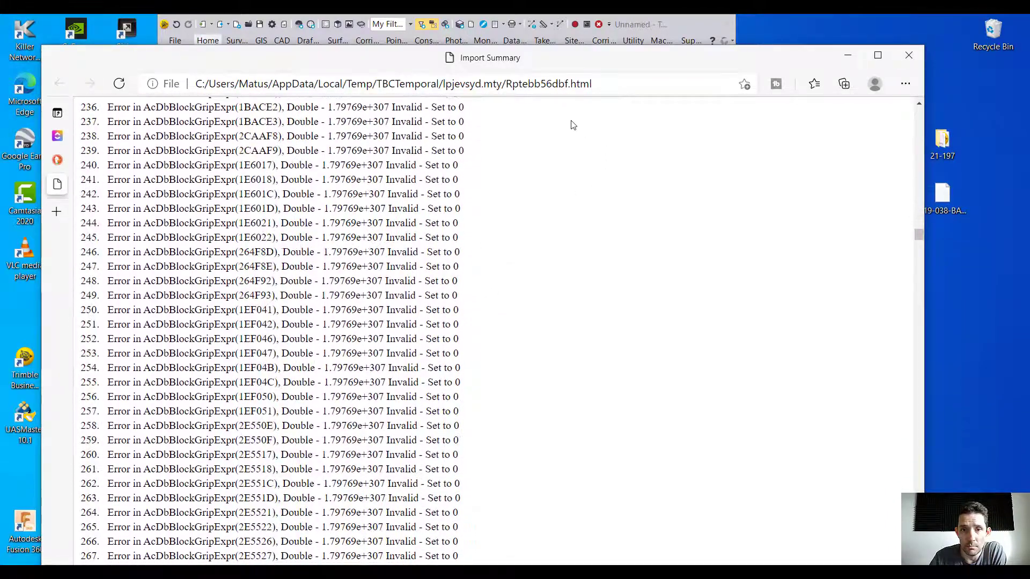
pyautogui.moveTo(918, 237); pyautogui.dragTo(918, 556)
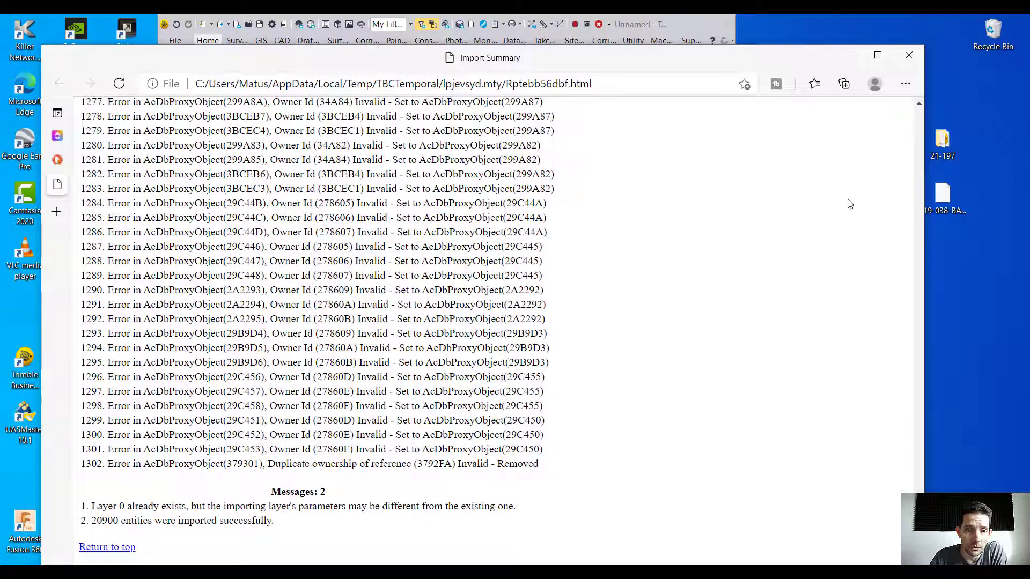
pyautogui.moveTo(108, 506); pyautogui.dragTo(234, 506)
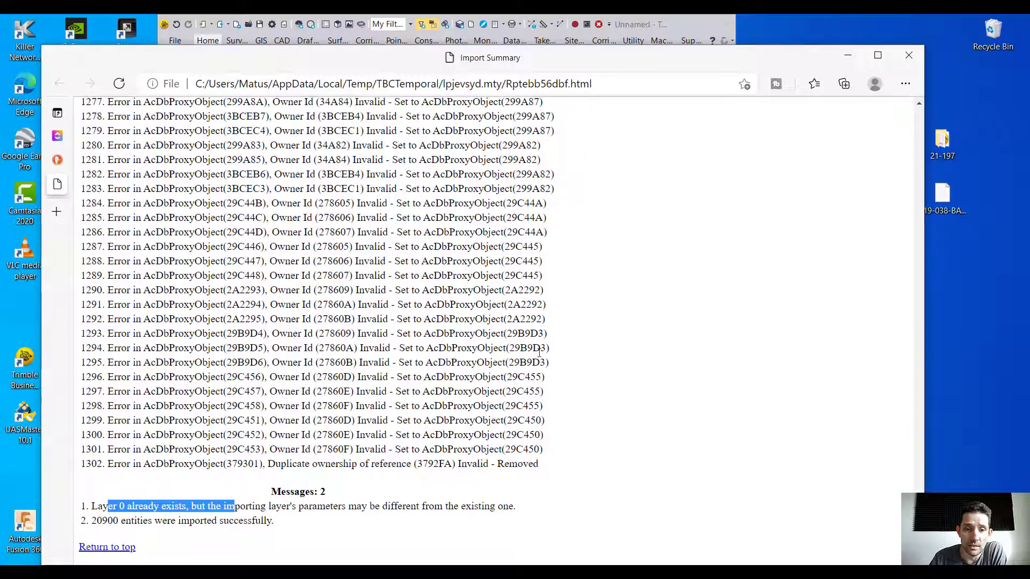
pyautogui.click(908, 55)
# Check the linework DWG's file properties, noting its DWG File type and 3.95 MB size
pyautogui.click(710, 24)
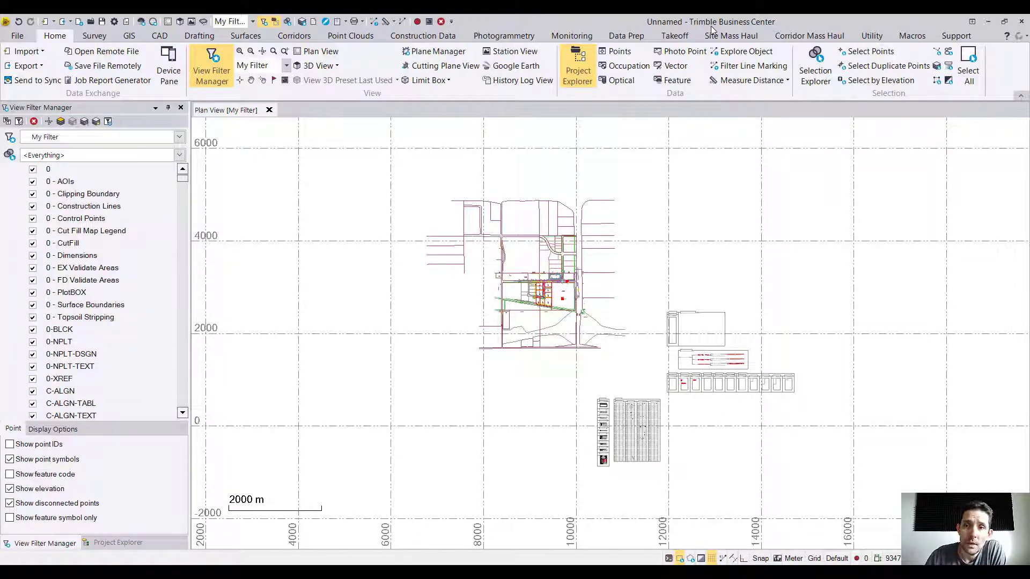
pyautogui.click(1003, 22)
pyautogui.rightClick(941, 193)
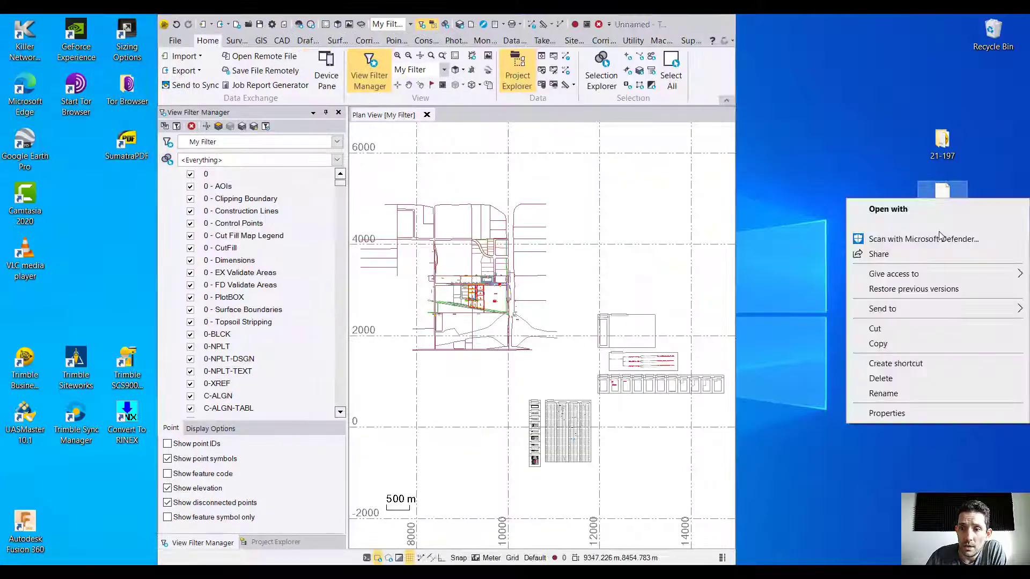
pyautogui.click(898, 414)
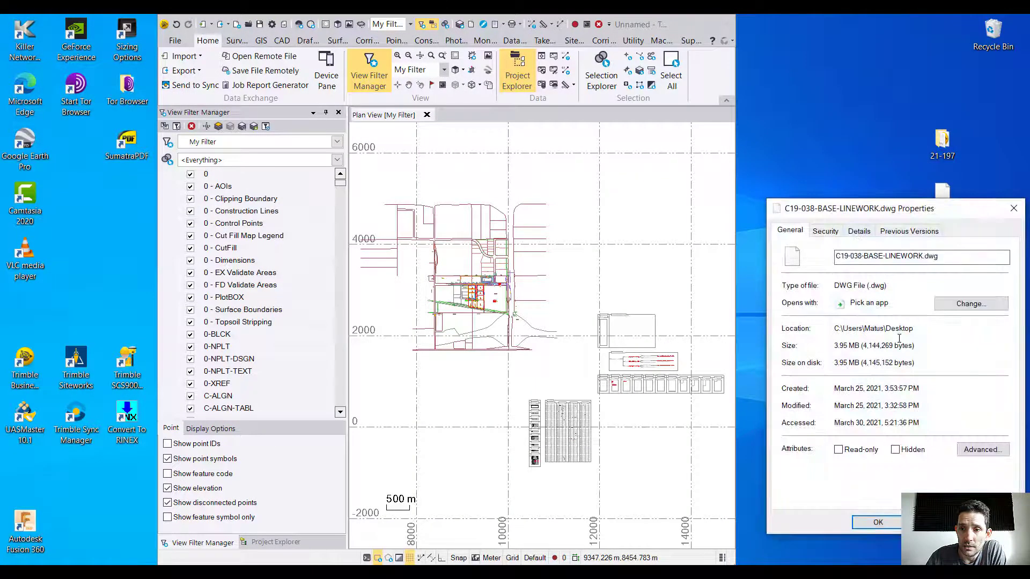
pyautogui.moveTo(889, 285); pyautogui.dragTo(832, 292)
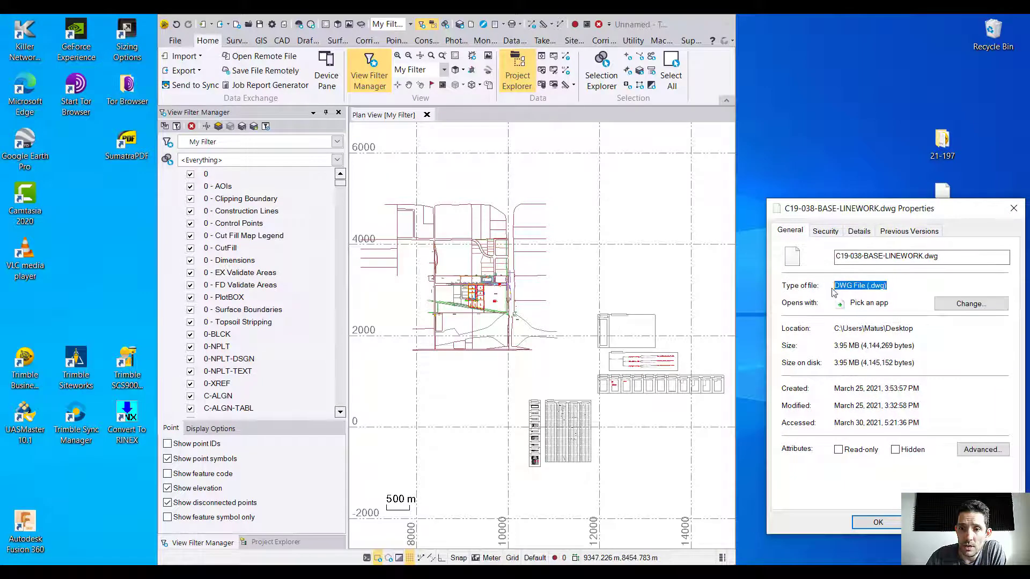
pyautogui.moveTo(836, 346); pyautogui.dragTo(860, 346)
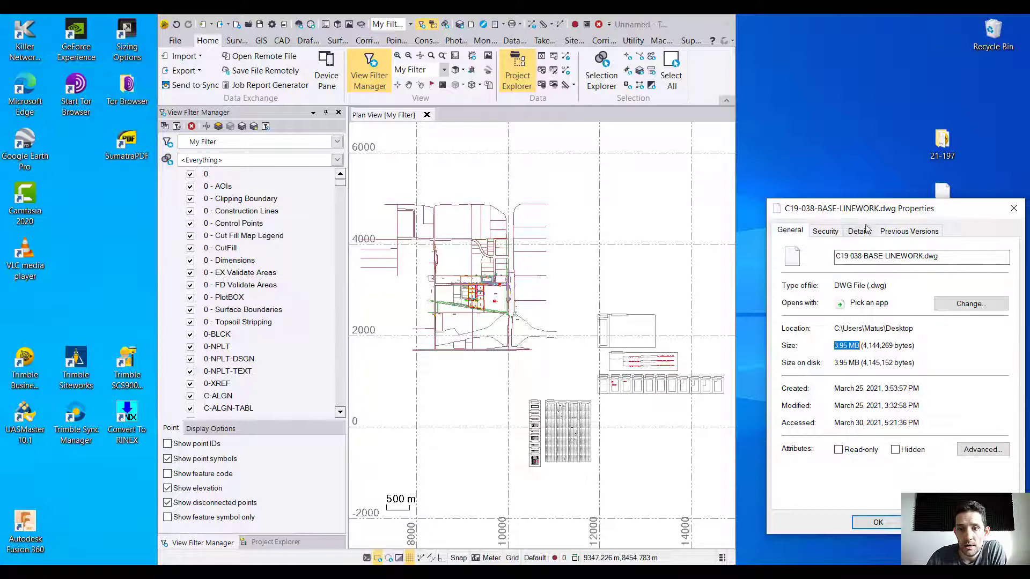
pyautogui.click(711, 24)
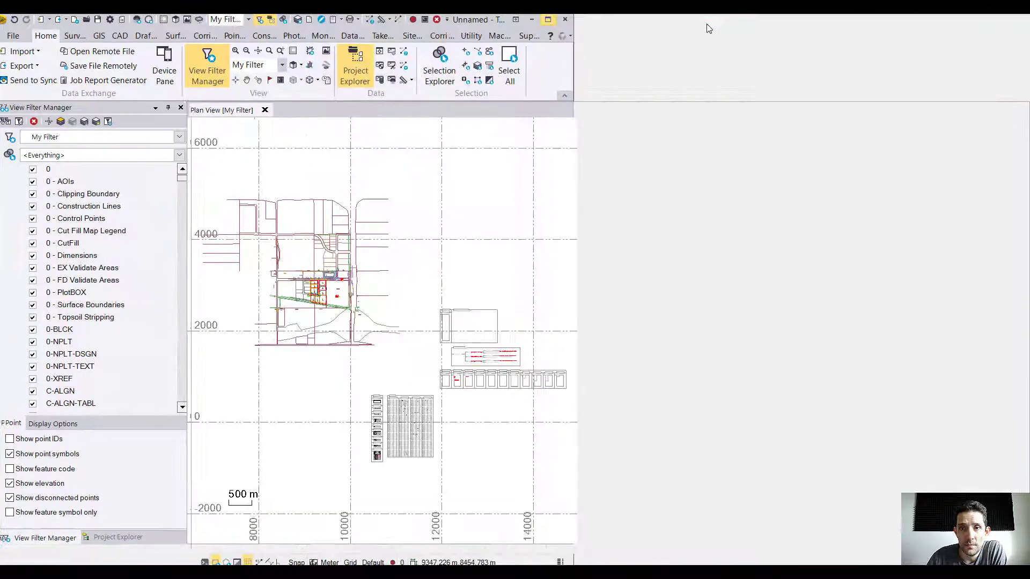
# In Data Prep > Project Cleanup, enable Include CAD splines and set circle filtering radius 0.005
pyautogui.click(626, 35)
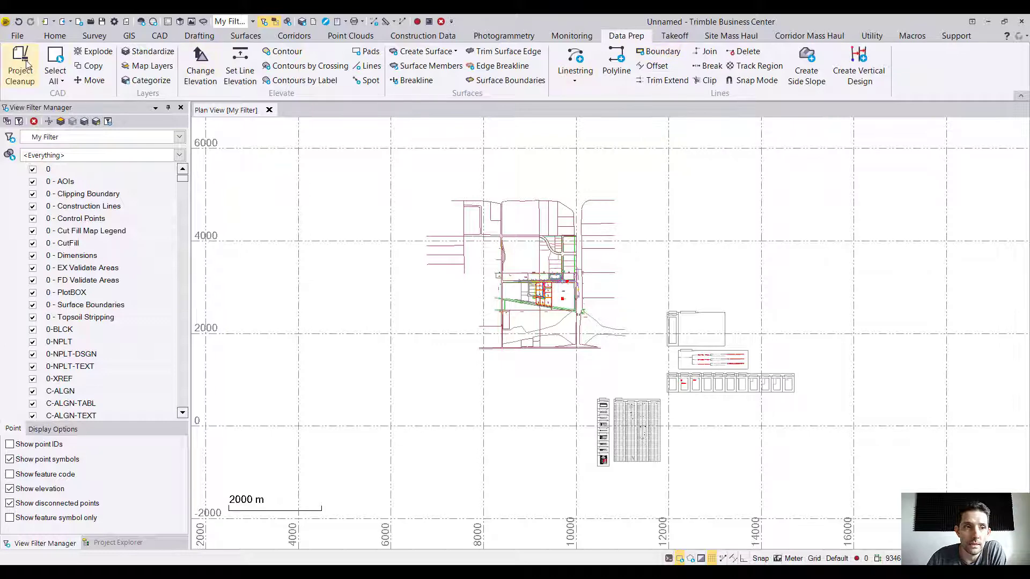
pyautogui.click(24, 64)
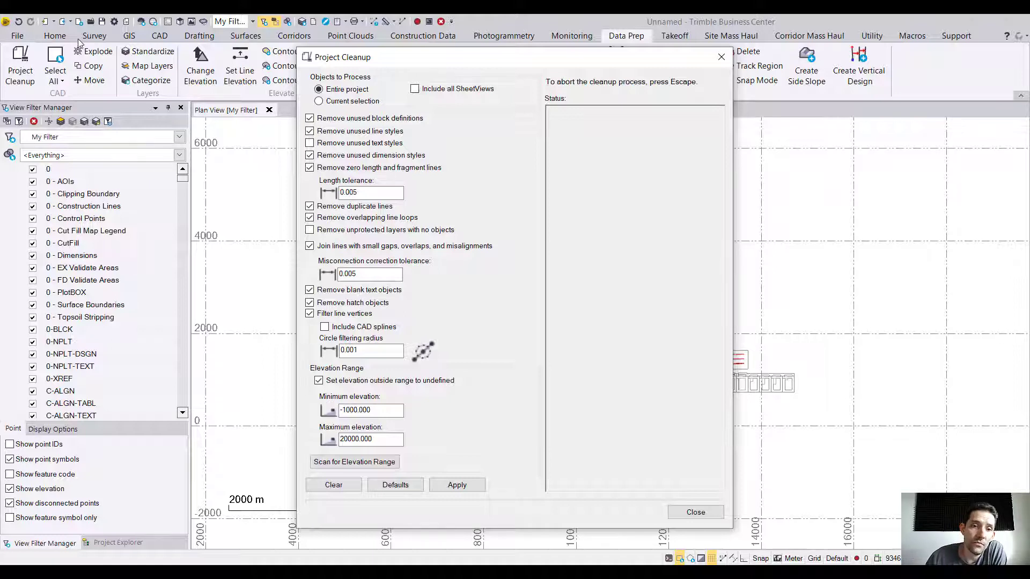
pyautogui.click(324, 327)
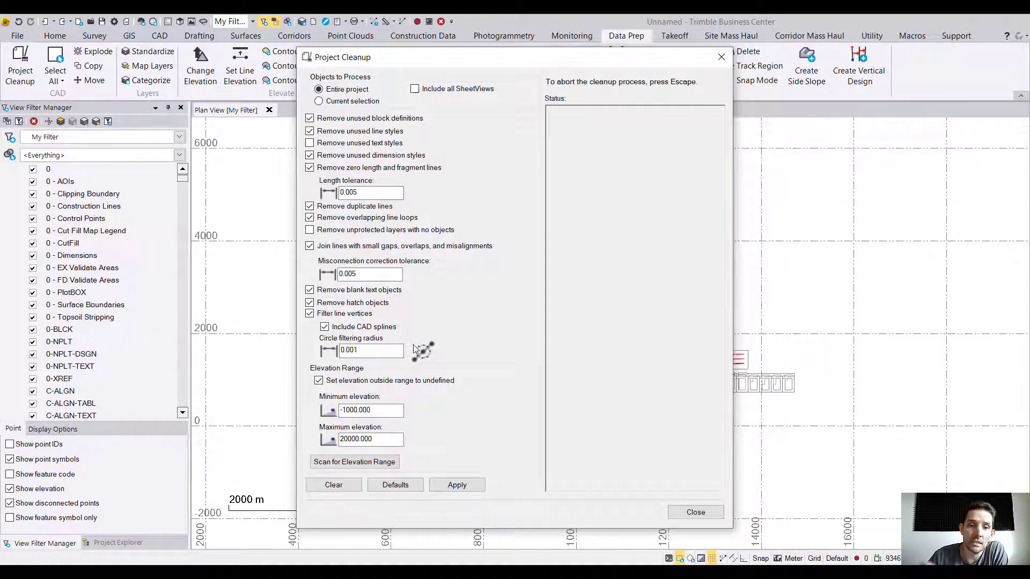
pyautogui.click(357, 352)
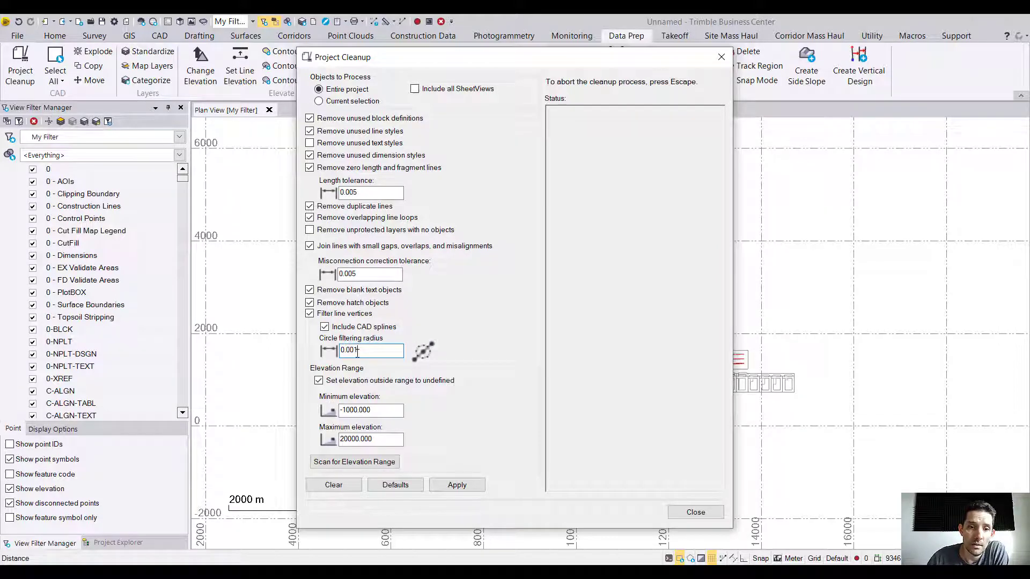
pyautogui.write('5')
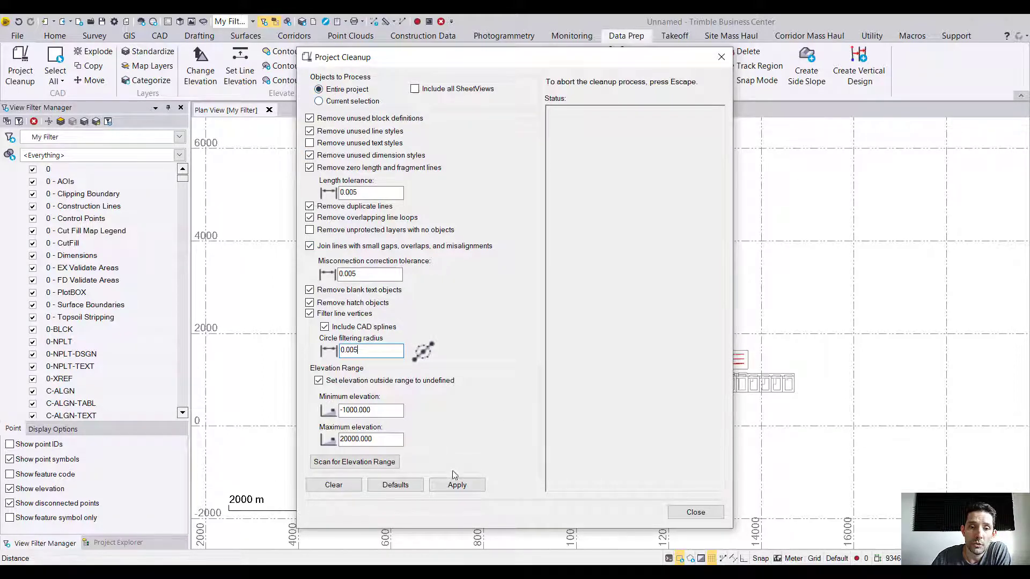
# Apply Project Cleanup, which removes 236 block definitions and 45 hatches and joins 826 lines
pyautogui.click(457, 485)
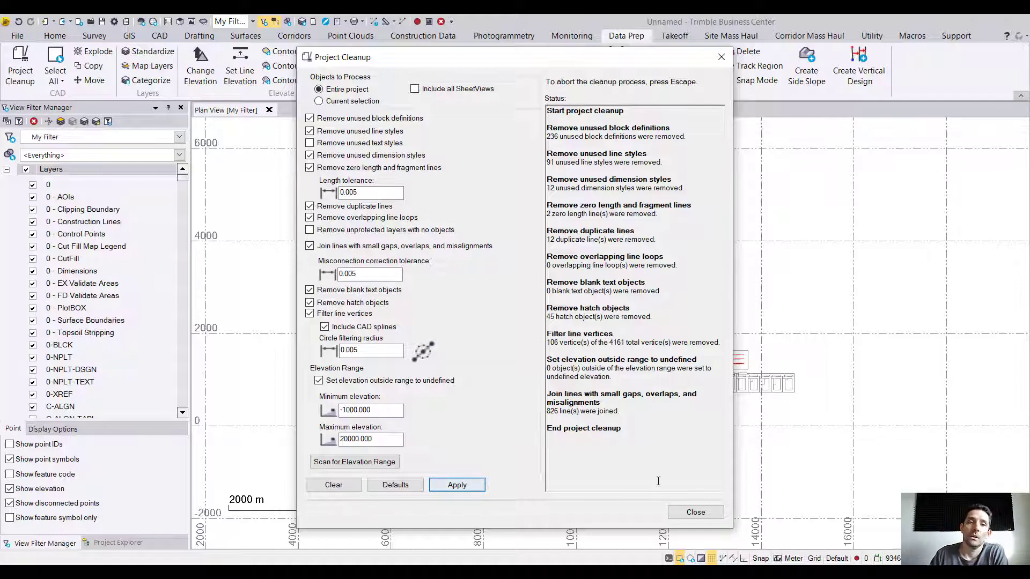
# Close the cleanup report, then start a DWG export and cancel it for now
pyautogui.click(697, 512)
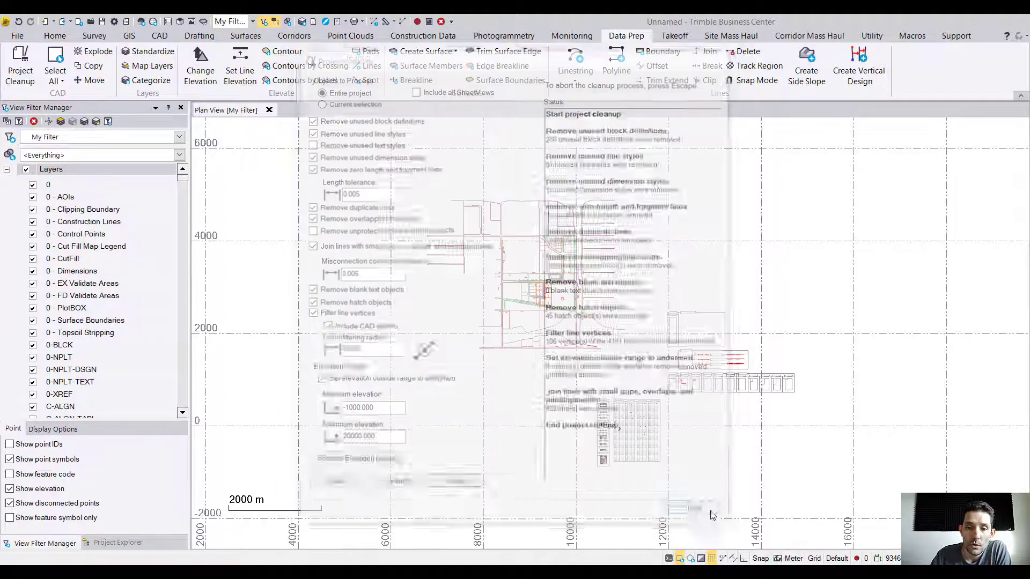
pyautogui.scroll(3, 608, 297)
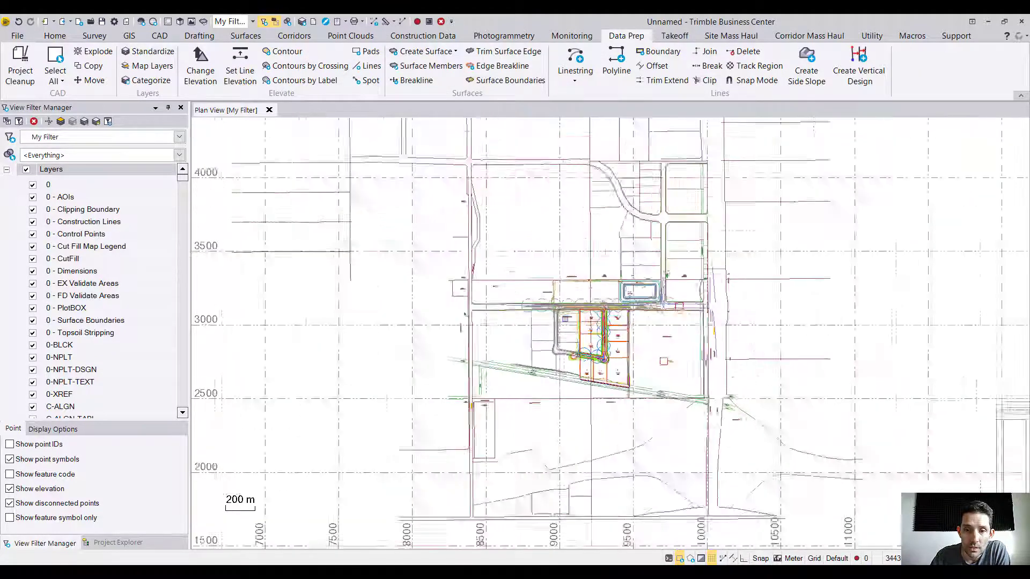
pyautogui.scroll(2, 615, 306)
pyautogui.scroll(2, 620, 314)
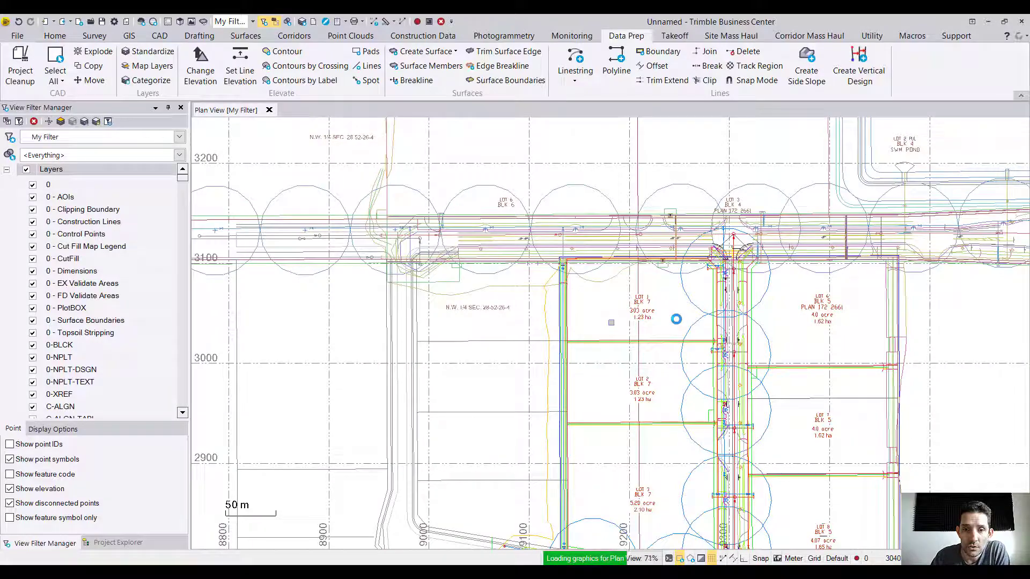
pyautogui.scroll(-1, 676, 319)
pyautogui.scroll(-1, 676, 318)
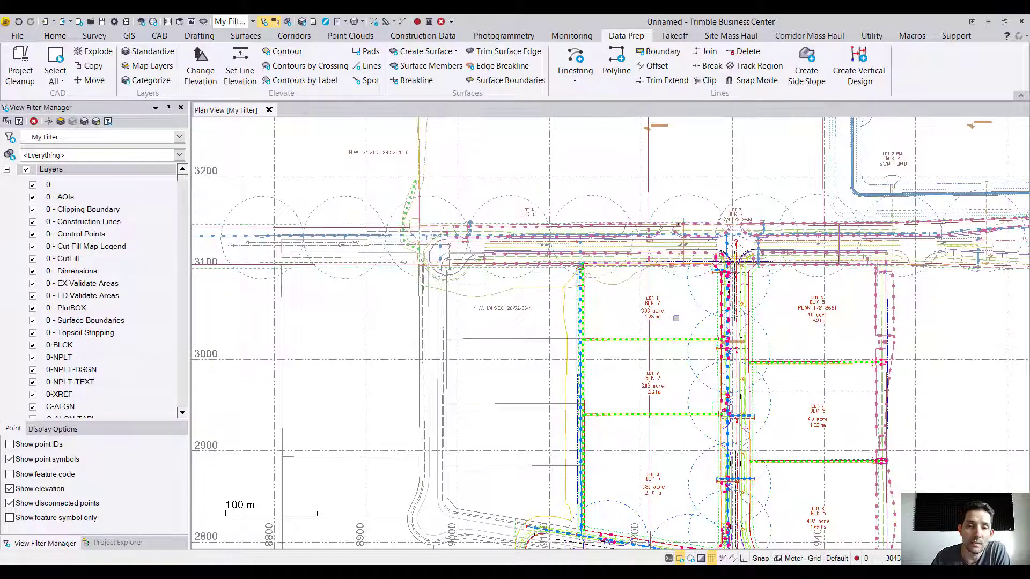
pyautogui.scroll(-1, 677, 319)
pyautogui.scroll(-1, 676, 319)
pyautogui.scroll(-1, 677, 319)
pyautogui.scroll(-1, 676, 318)
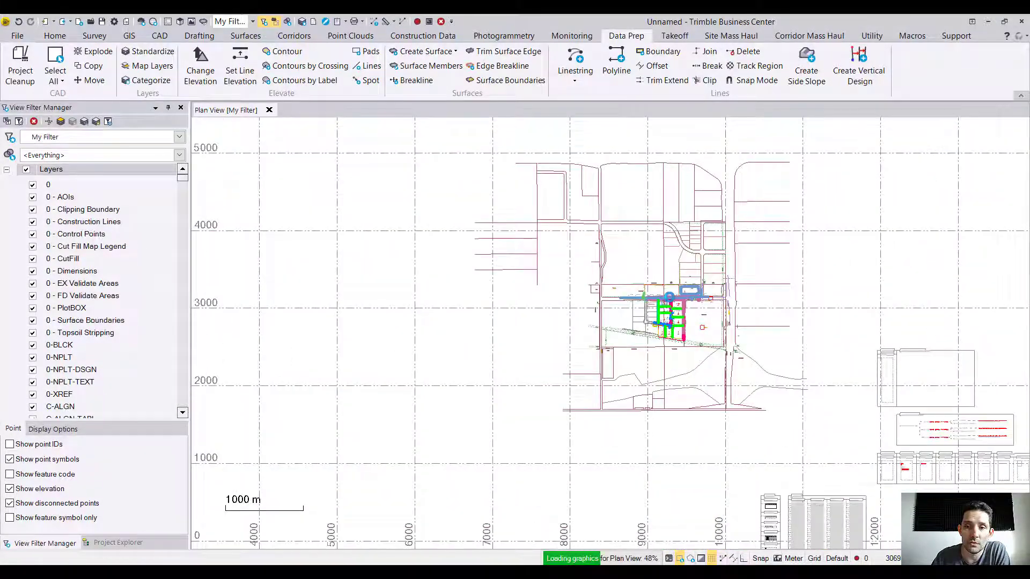
pyautogui.scroll(-1, 676, 318)
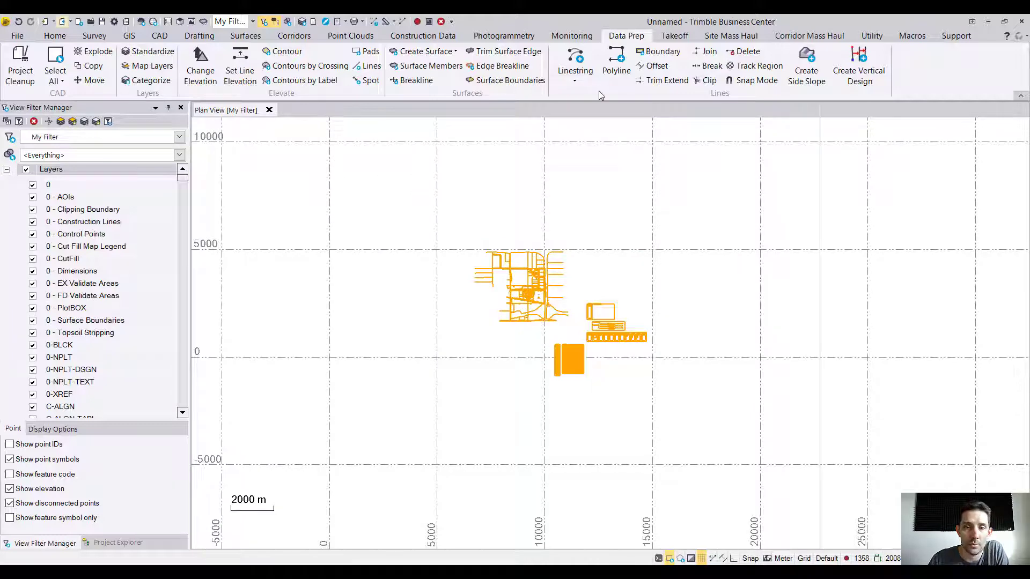
pyautogui.click(617, 65)
pyautogui.click(924, 200)
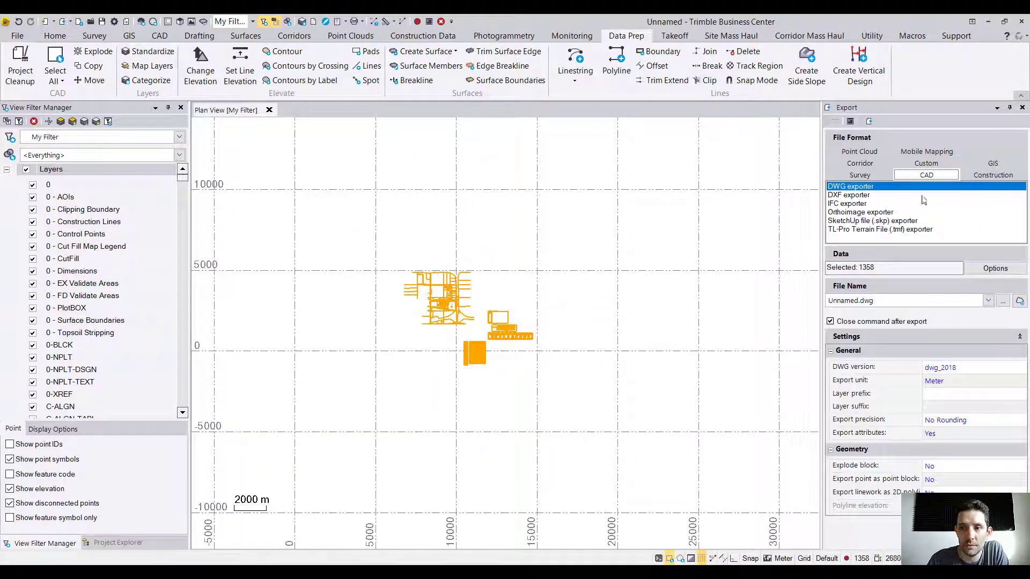
pyautogui.press('Escape')
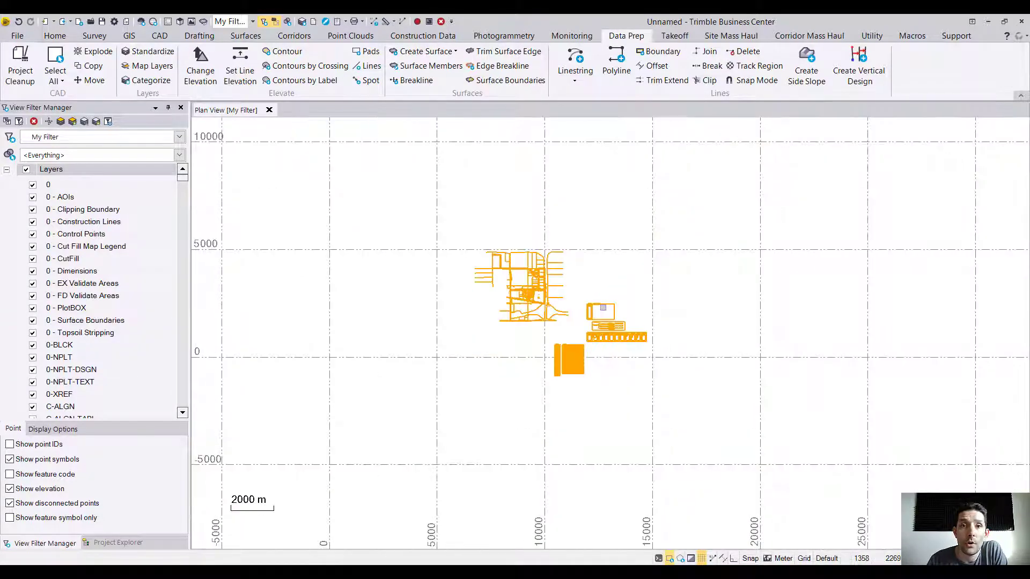